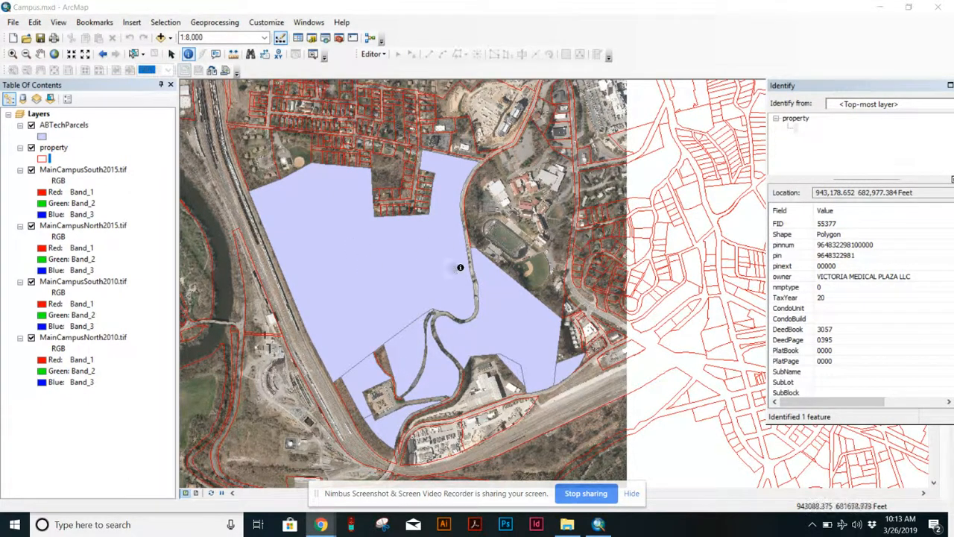
Switch to the browser and examine the campus map PDF to compare it with the parcel map.
{"action": "mouse_move", "coordinate": [462, 314]}
{"action": "left_mouse_down"}
{"action": "mouse_move", "coordinate": [506, 257]}
{"action": "mouse_move", "coordinate": [488, 272]}
{"action": "mouse_move", "coordinate": [529, 304]}
{"action": "left_mouse_up"}
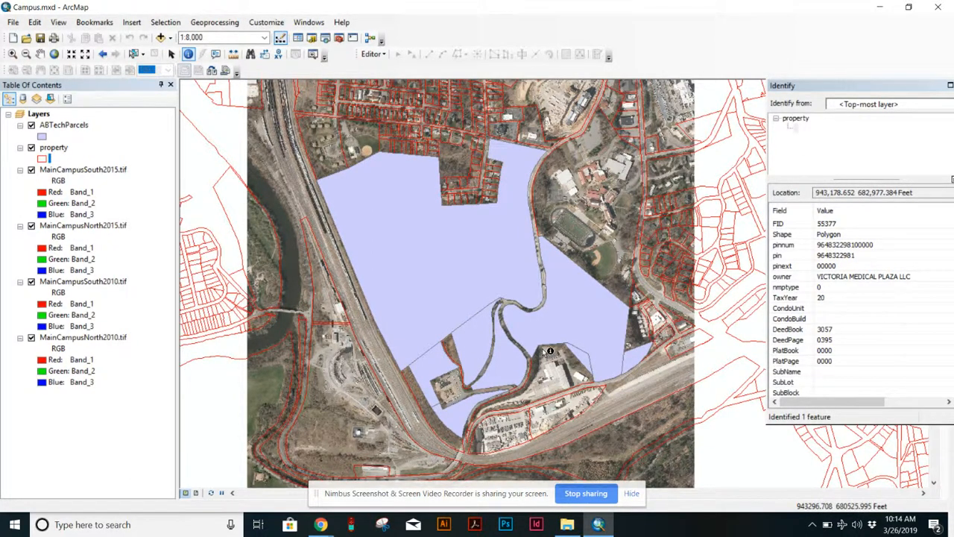
{"action": "key", "text": "alt+Tab"}
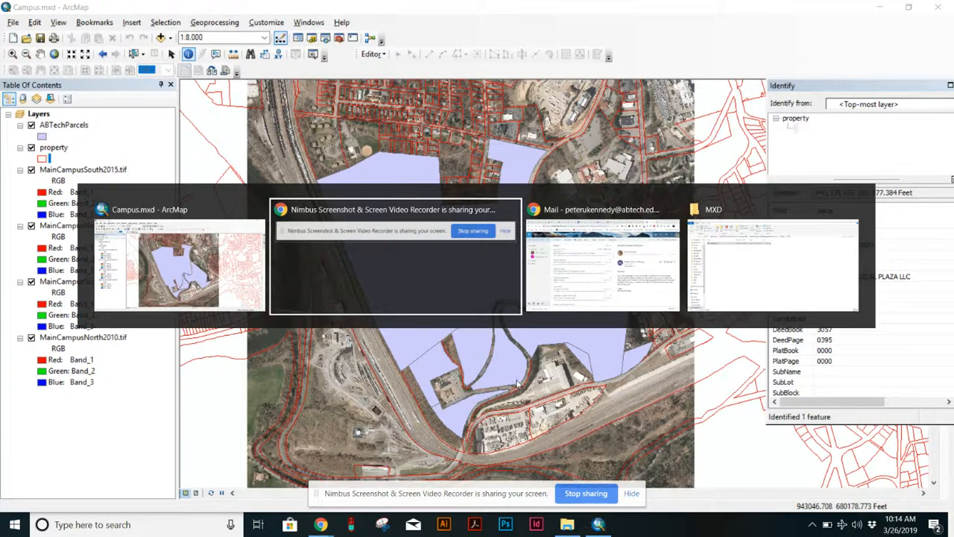
{"action": "key", "text": "alt+Tab"}
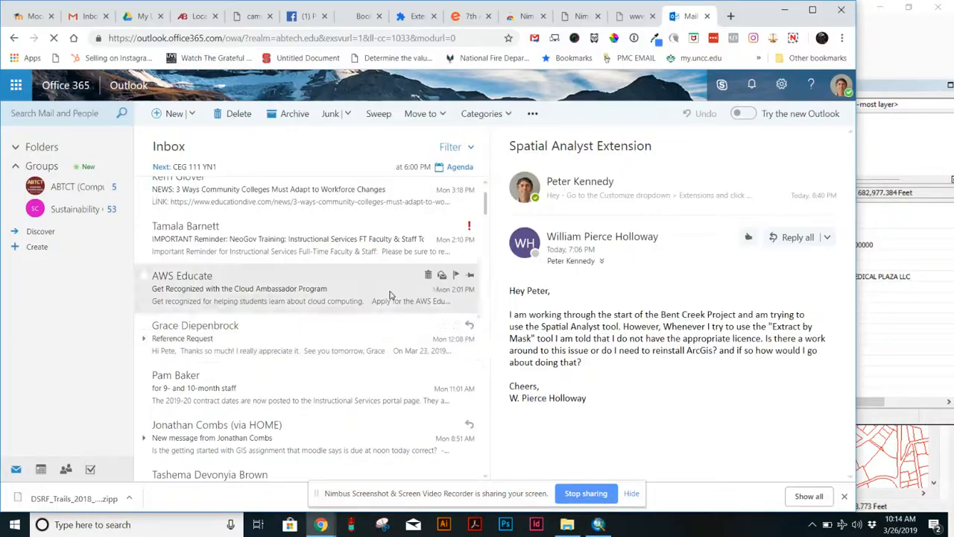
{"action": "left_click", "coordinate": [253, 16]}
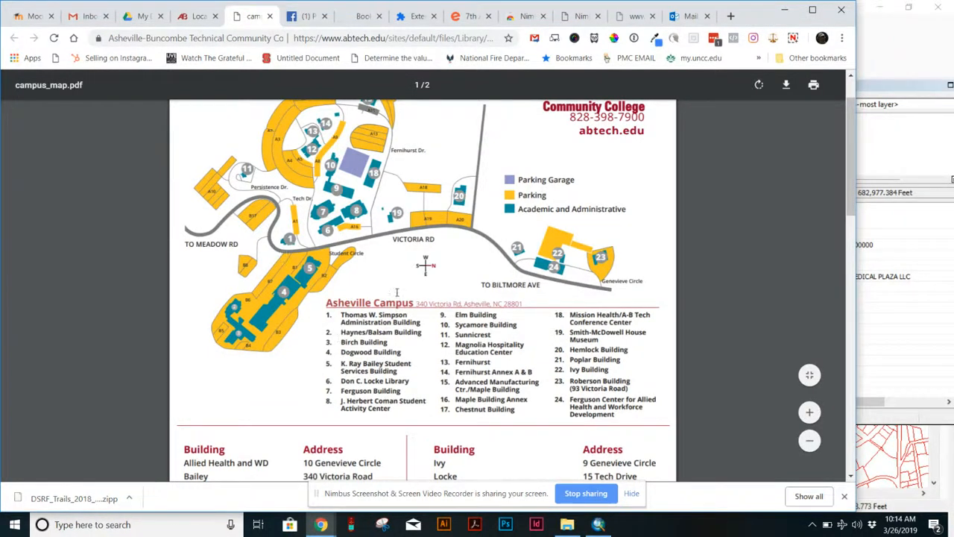
{"action": "scroll", "coordinate": [418, 281], "scroll_direction": "up", "scroll_amount": 1}
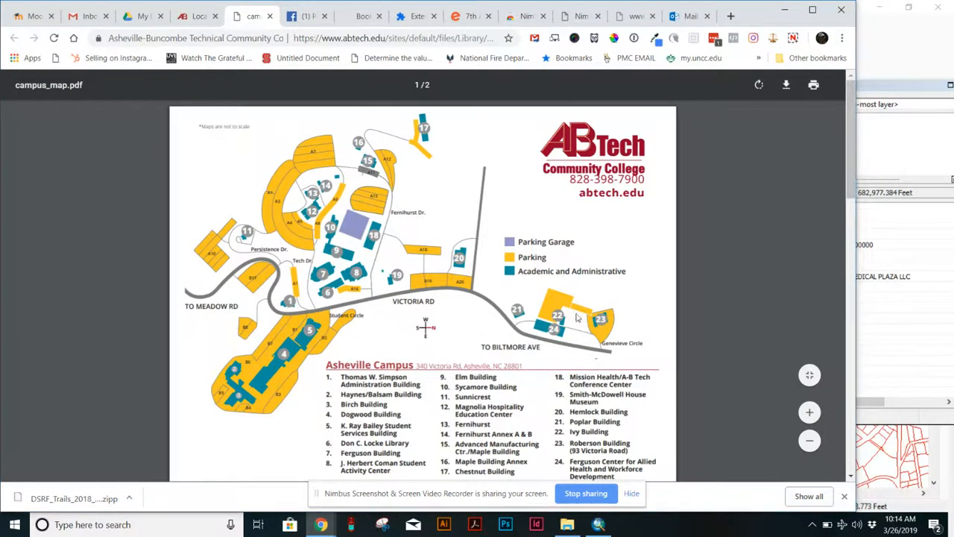
Return to ArcMap and toggle the MainCampusSouth2015 and MainCampusNorth2015 imagery layers off and on to compare imagery years.
{"action": "key", "text": "alt+Tab"}
{"action": "left_click_drag", "start_coordinate": [533, 148], "coordinate": [446, 323]}
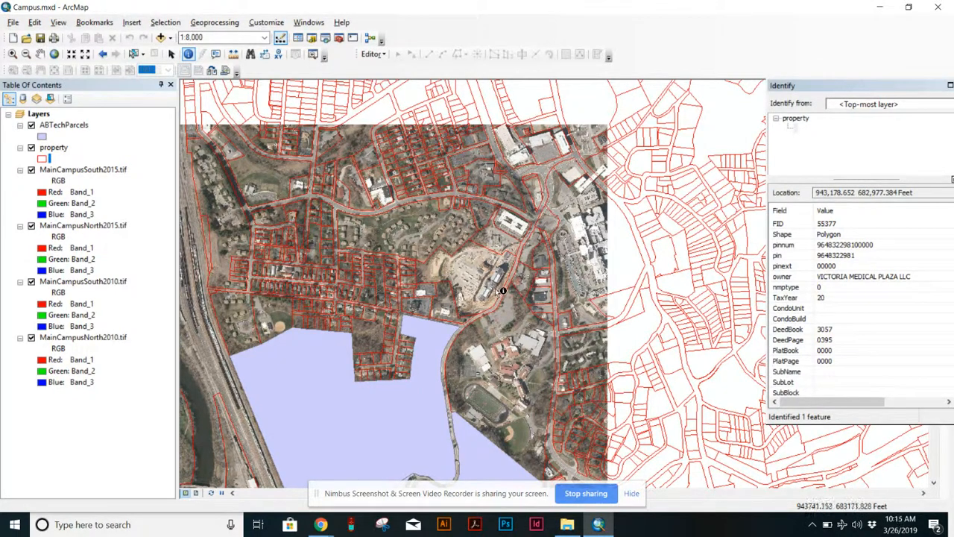
{"action": "scroll", "coordinate": [491, 298], "scroll_direction": "up", "scroll_amount": 2}
{"action": "scroll", "coordinate": [491, 300], "scroll_direction": "down", "scroll_amount": 6}
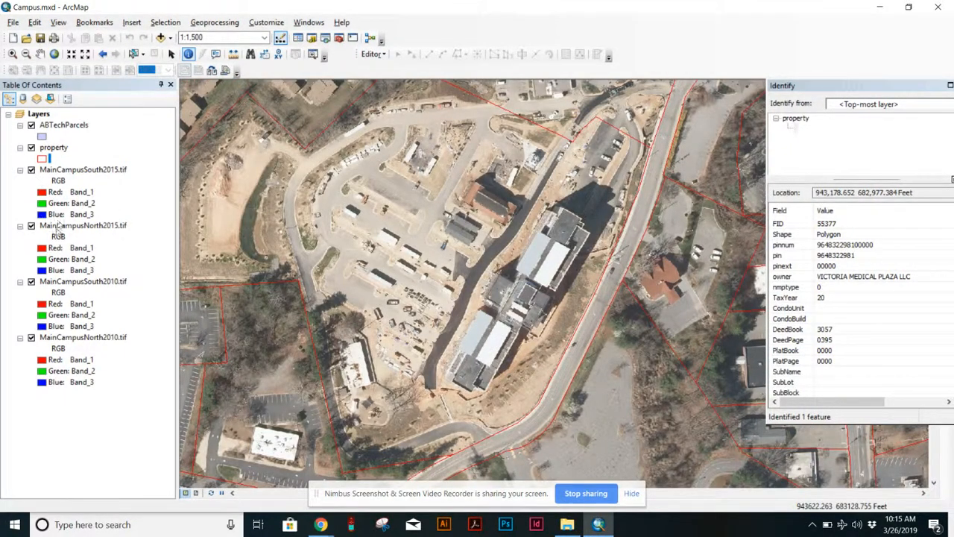
{"action": "left_click", "coordinate": [32, 170]}
{"action": "left_click", "coordinate": [32, 226]}
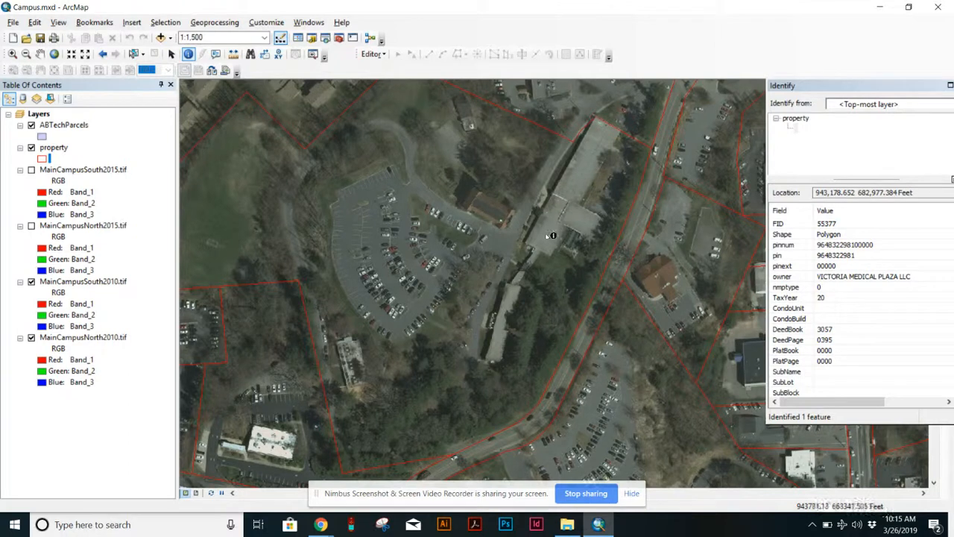
{"action": "left_click", "coordinate": [31, 170]}
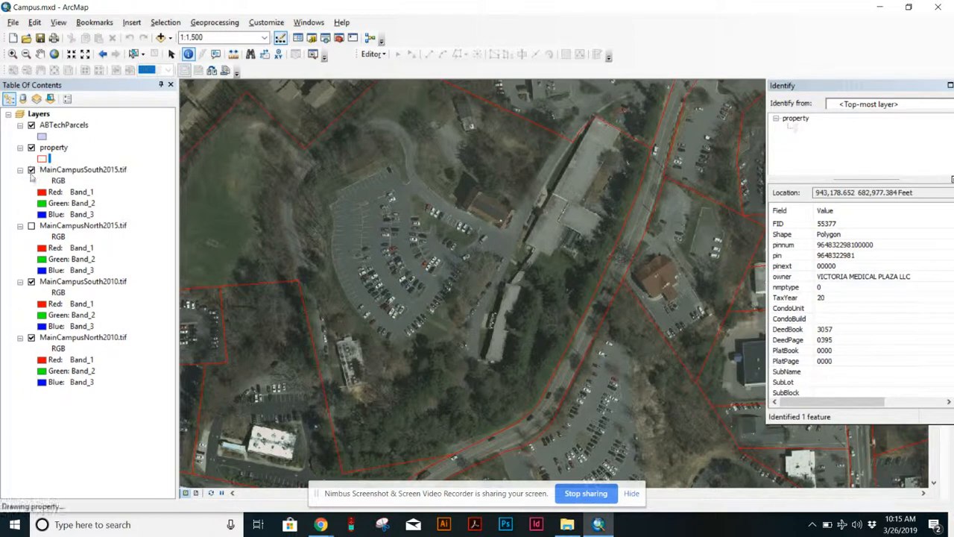
{"action": "left_click", "coordinate": [31, 225]}
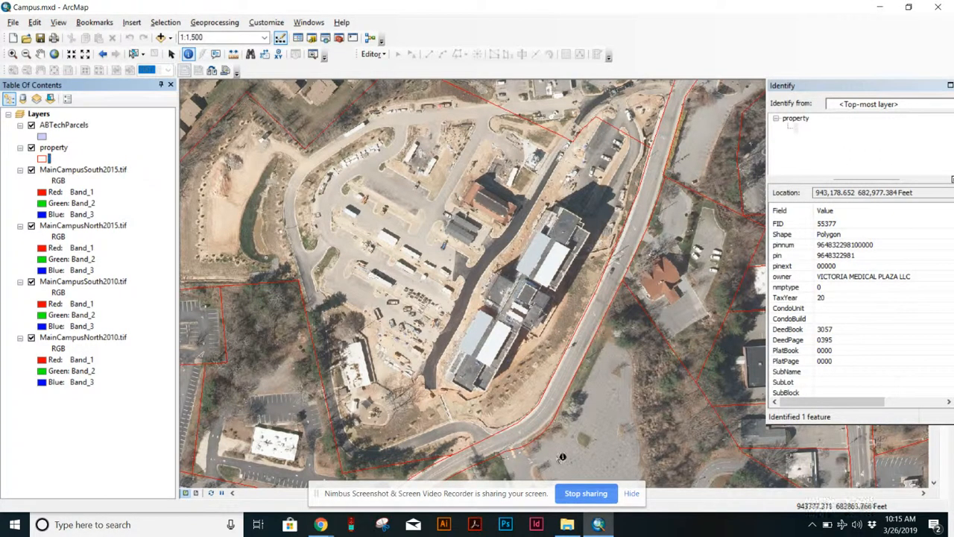
Identify the parcels around the new building construction site north of campus.
{"action": "scroll", "coordinate": [485, 292], "scroll_direction": "down", "scroll_amount": 2}
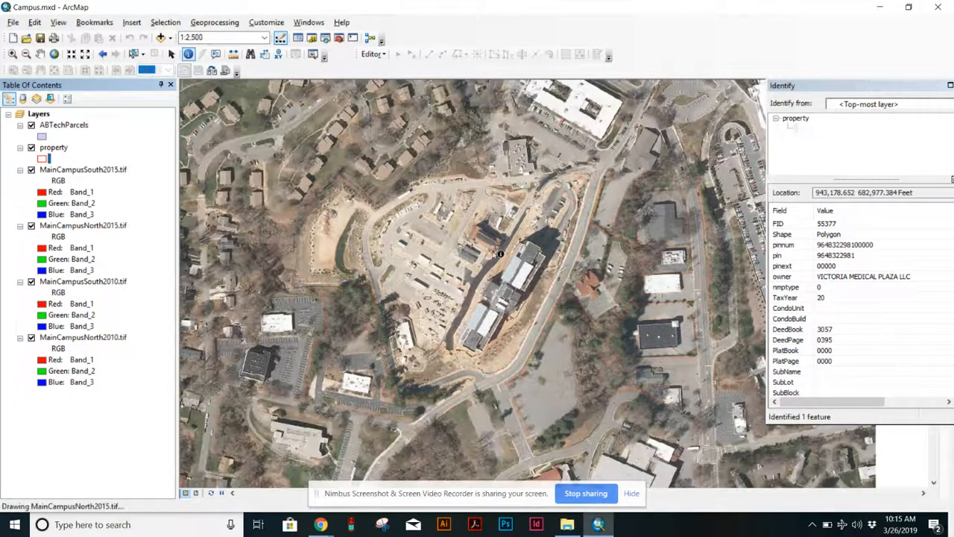
{"action": "left_click", "coordinate": [432, 170]}
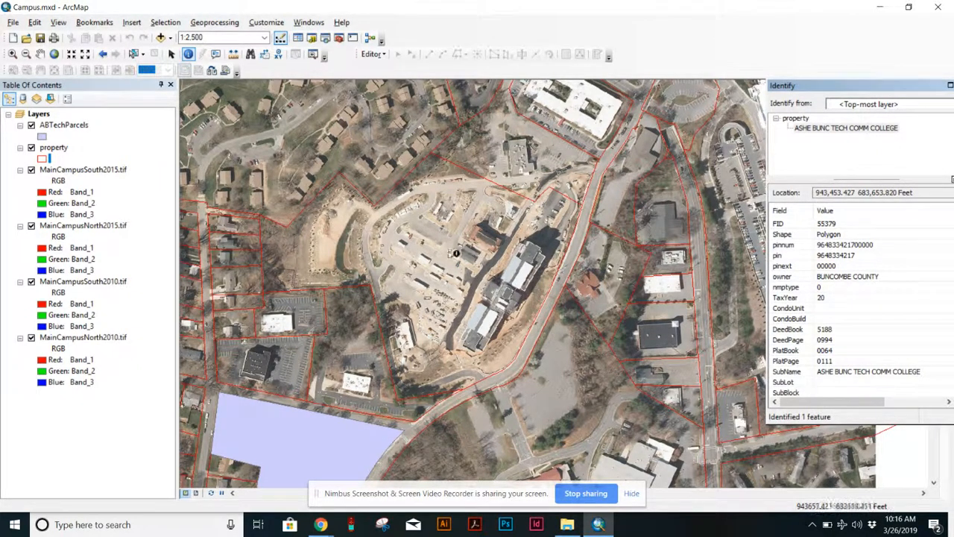
{"action": "left_click", "coordinate": [542, 154]}
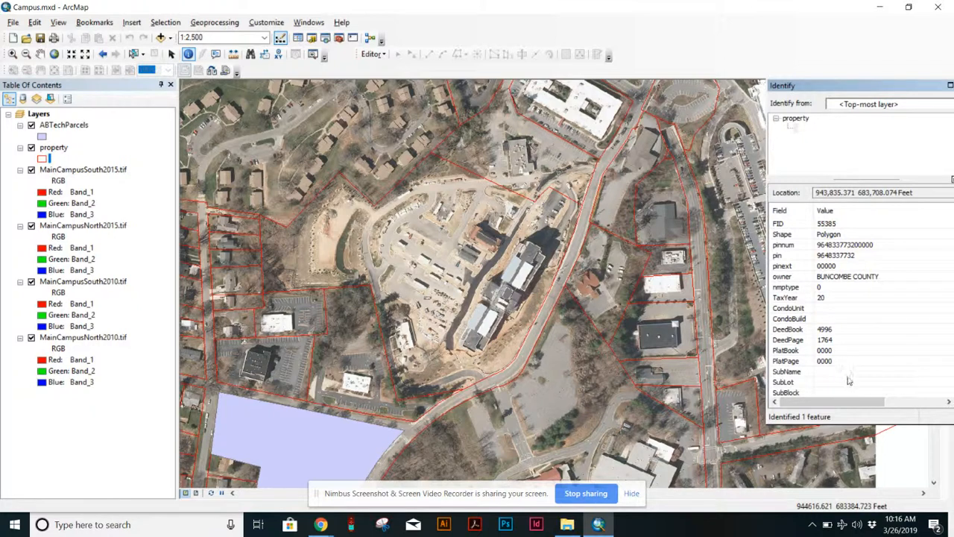
Identify the property parcel in the southern part of the campus polygon.
{"action": "scroll", "coordinate": [846, 378], "scroll_direction": "down", "scroll_amount": 5}
{"action": "scroll", "coordinate": [847, 378], "scroll_direction": "up", "scroll_amount": 5}
{"action": "left_click_drag", "start_coordinate": [611, 389], "coordinate": [670, 138]}
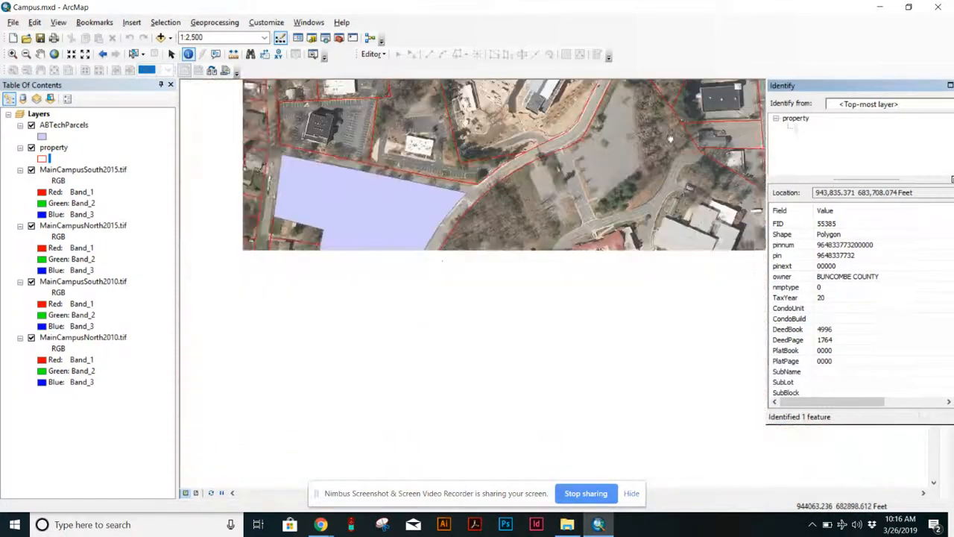
{"action": "left_click_drag", "start_coordinate": [448, 379], "coordinate": [647, 116]}
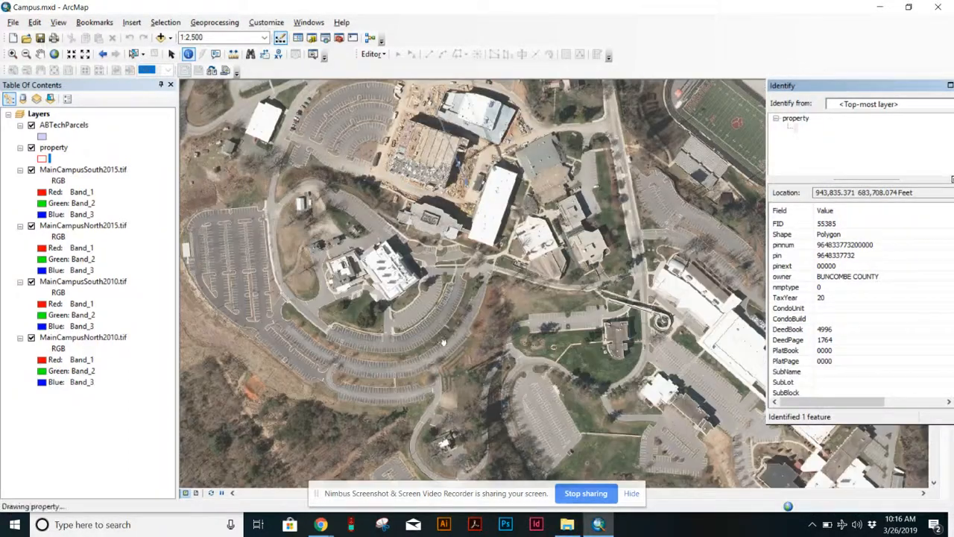
{"action": "scroll", "coordinate": [465, 372], "scroll_direction": "down", "scroll_amount": 4}
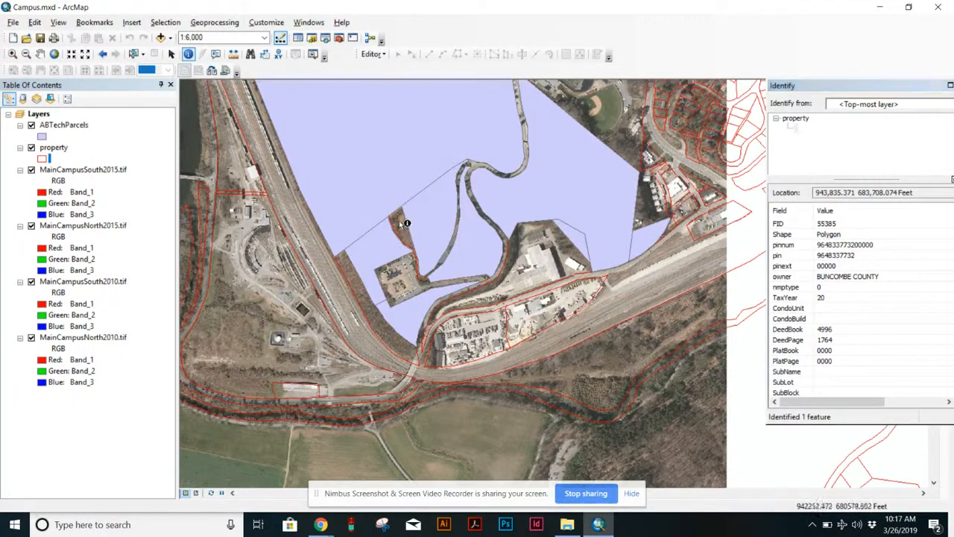
{"action": "left_click", "coordinate": [402, 228]}
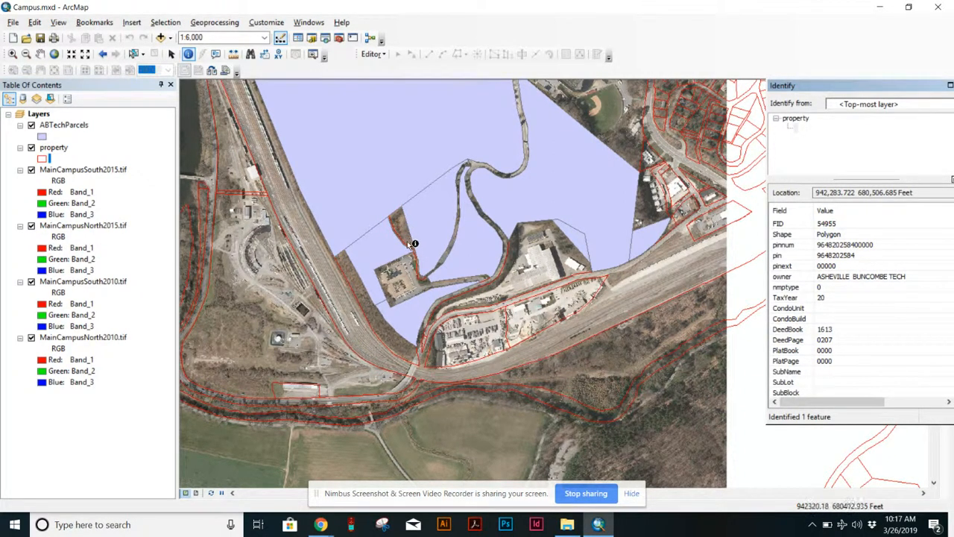
Identify the ABTechParcels feature beside the industrial site at the campus's south edge.
{"action": "scroll", "coordinate": [410, 240], "scroll_direction": "up", "scroll_amount": 3}
{"action": "scroll", "coordinate": [416, 239], "scroll_direction": "down", "scroll_amount": 7}
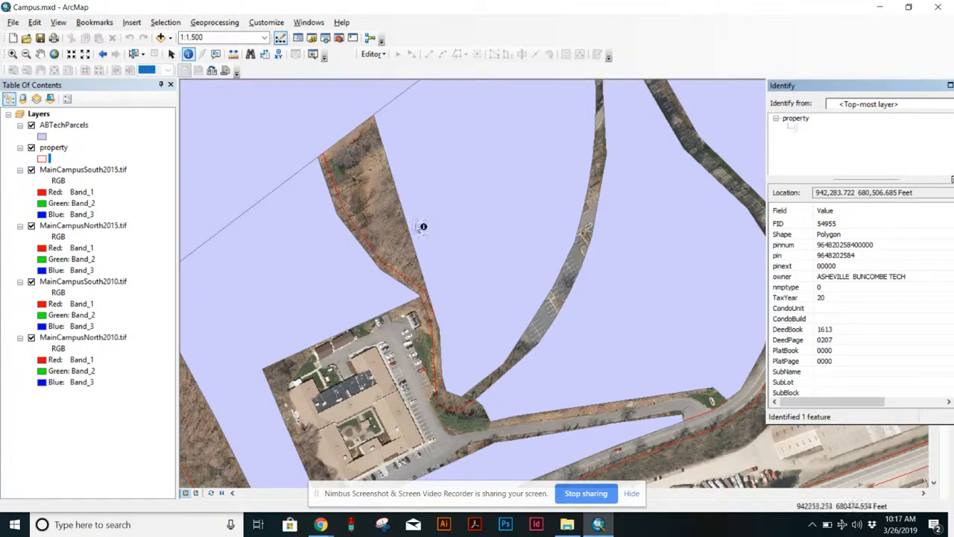
{"action": "scroll", "coordinate": [494, 258], "scroll_direction": "up", "scroll_amount": 2}
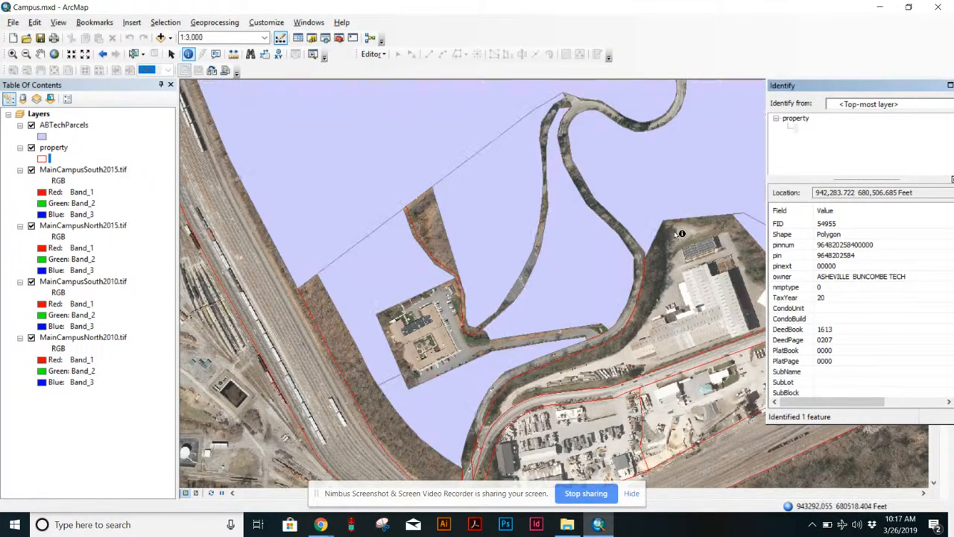
{"action": "left_click_drag", "start_coordinate": [685, 222], "coordinate": [459, 236]}
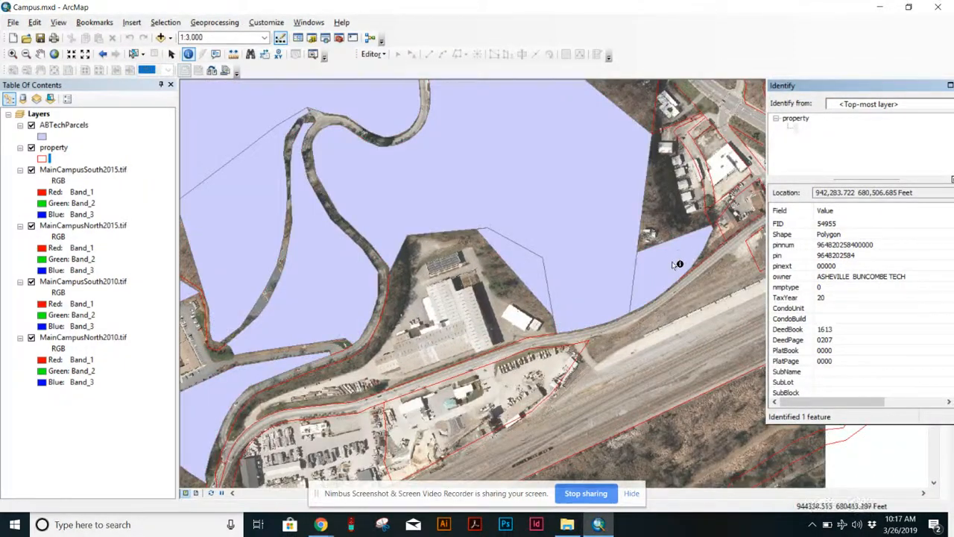
{"action": "left_click", "coordinate": [685, 248]}
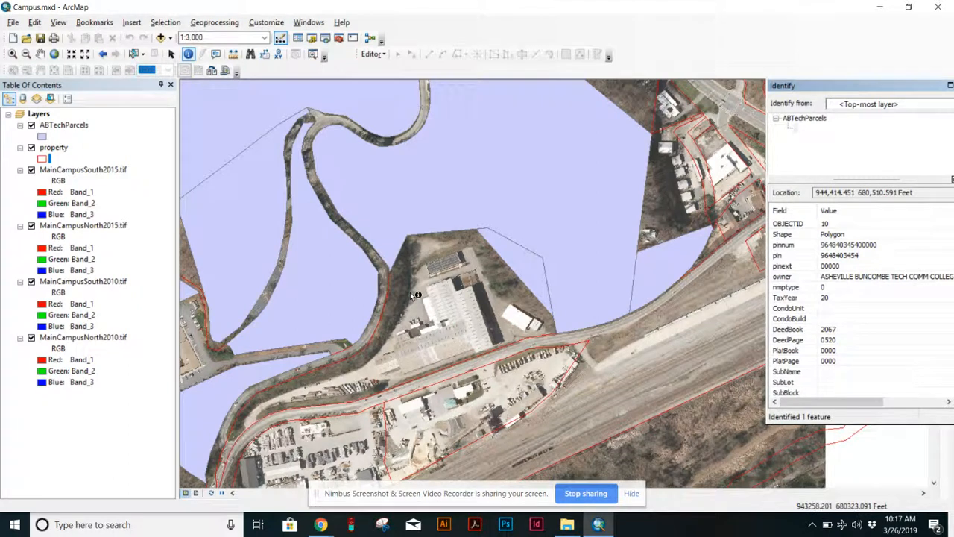
Start an editing session on the ABTechParcels workspace.
{"action": "scroll", "coordinate": [425, 290], "scroll_direction": "down", "scroll_amount": 2}
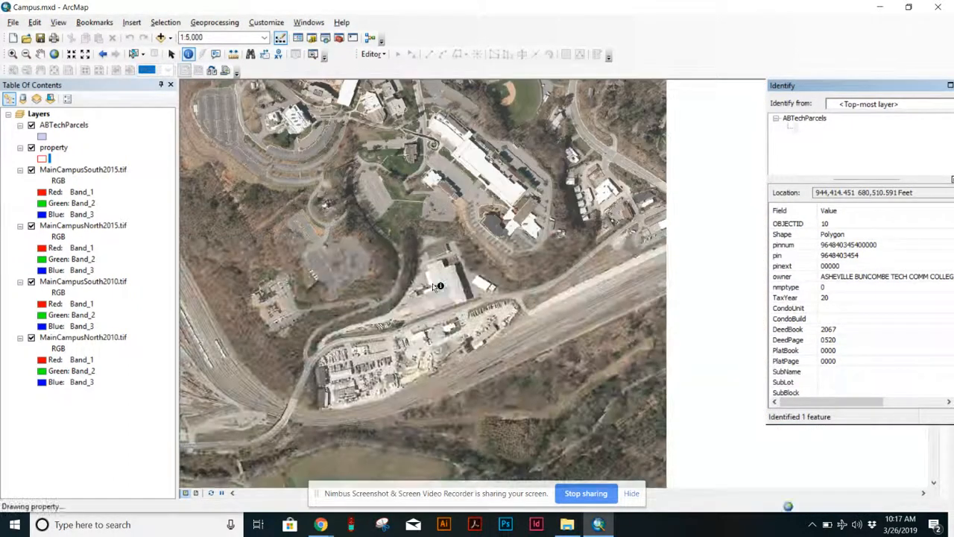
{"action": "scroll", "coordinate": [448, 258], "scroll_direction": "down", "scroll_amount": 1}
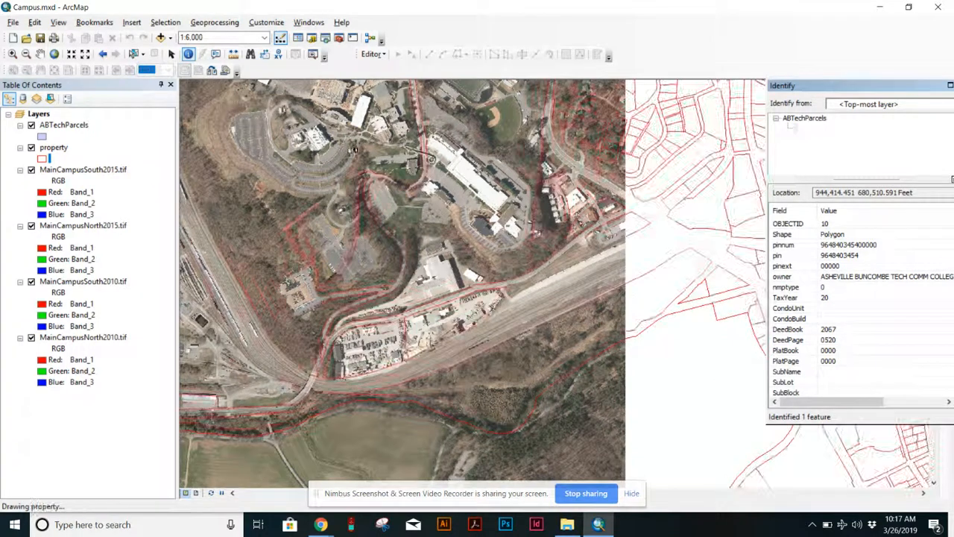
{"action": "mouse_move", "coordinate": [330, 182]}
{"action": "left_mouse_down"}
{"action": "mouse_move", "coordinate": [438, 293]}
{"action": "mouse_move", "coordinate": [510, 319]}
{"action": "left_mouse_up"}
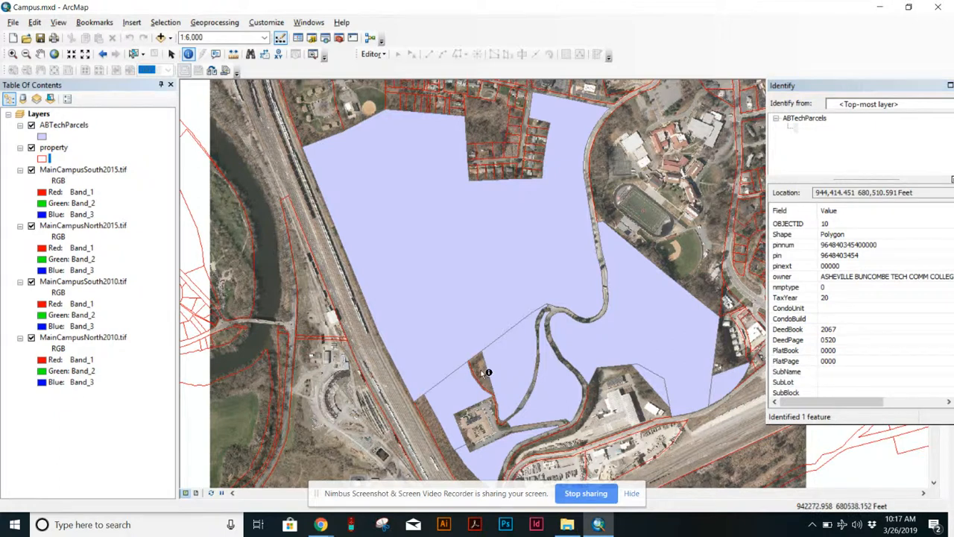
{"action": "mouse_move", "coordinate": [643, 104]}
{"action": "left_mouse_down"}
{"action": "mouse_move", "coordinate": [512, 169]}
{"action": "mouse_move", "coordinate": [459, 182]}
{"action": "left_mouse_up"}
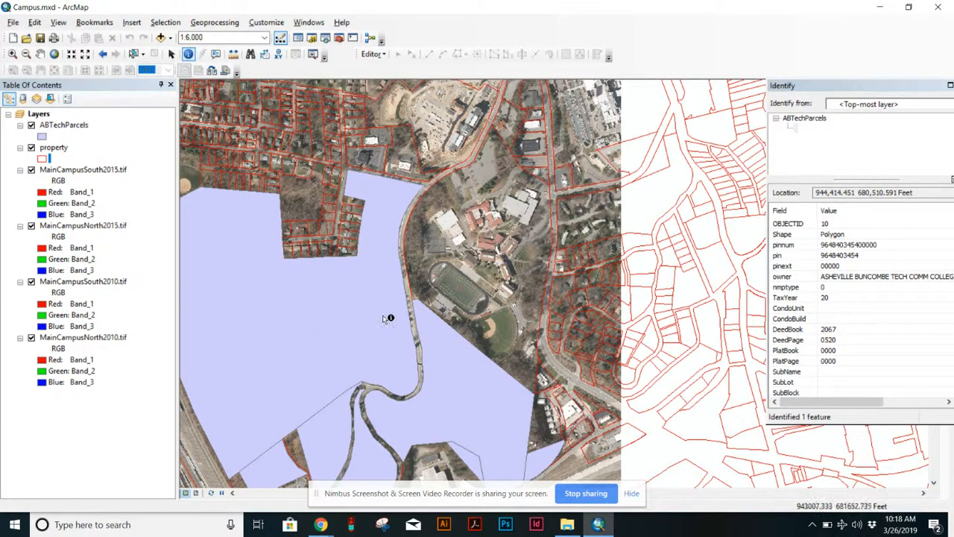
{"action": "scroll", "coordinate": [423, 326], "scroll_direction": "down", "scroll_amount": 2}
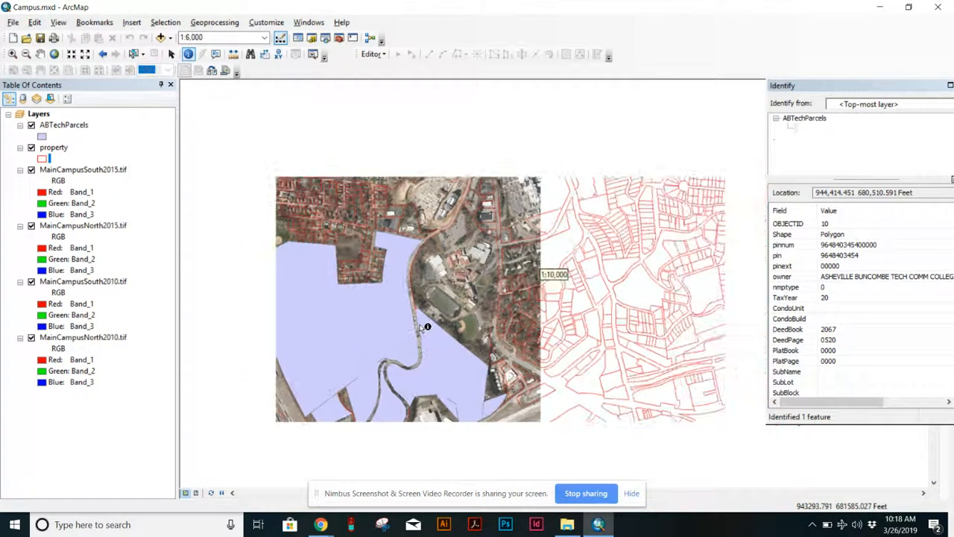
{"action": "left_click_drag", "start_coordinate": [421, 315], "coordinate": [488, 233]}
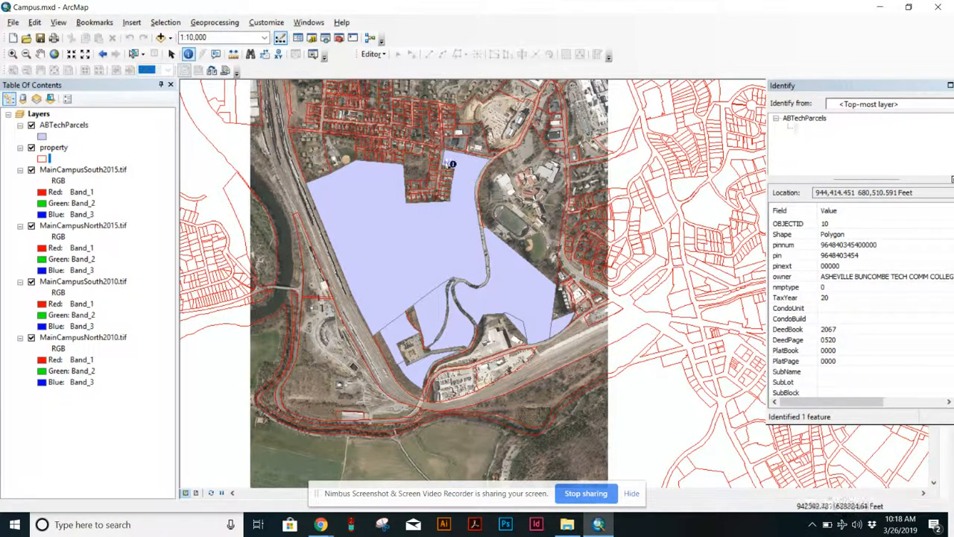
{"action": "left_click", "coordinate": [373, 54]}
{"action": "left_click", "coordinate": [393, 68]}
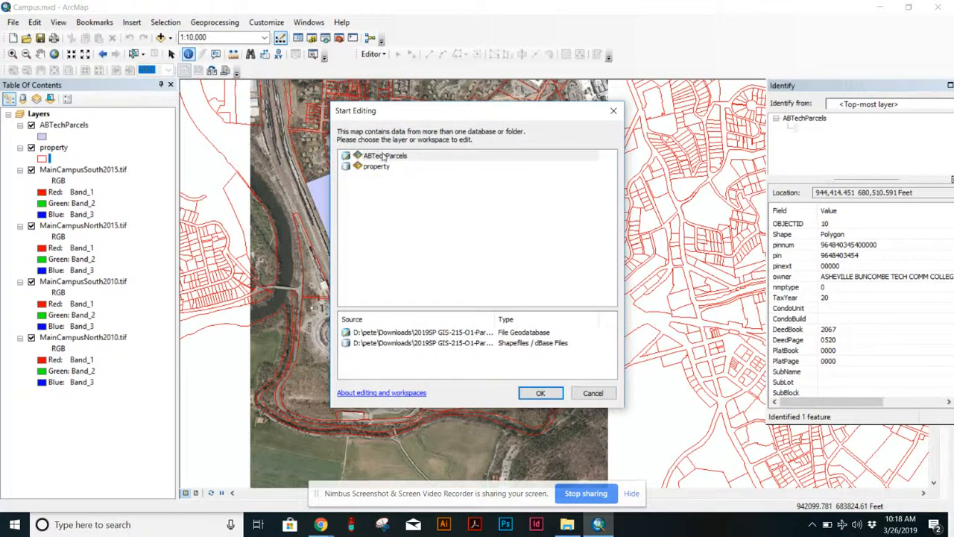
{"action": "left_click", "coordinate": [383, 155]}
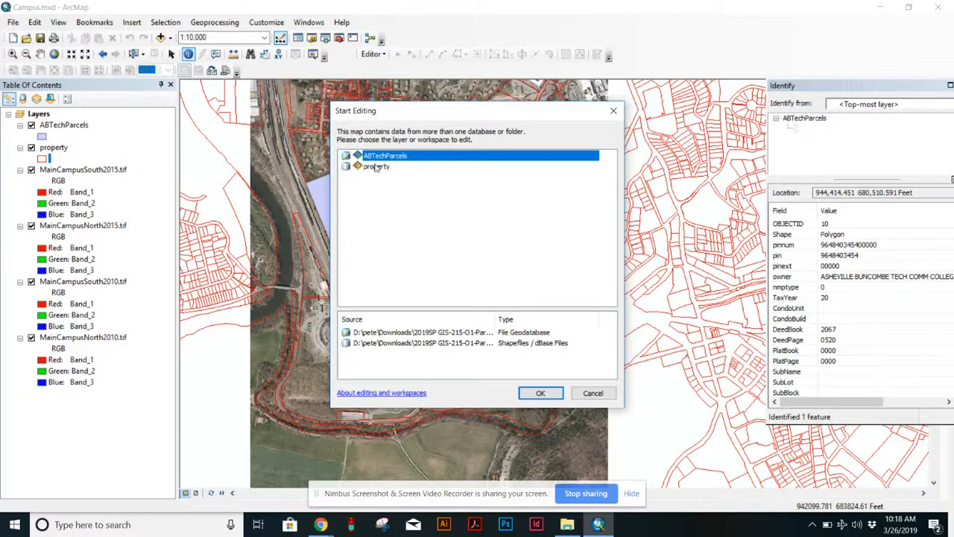
{"action": "left_click", "coordinate": [376, 167]}
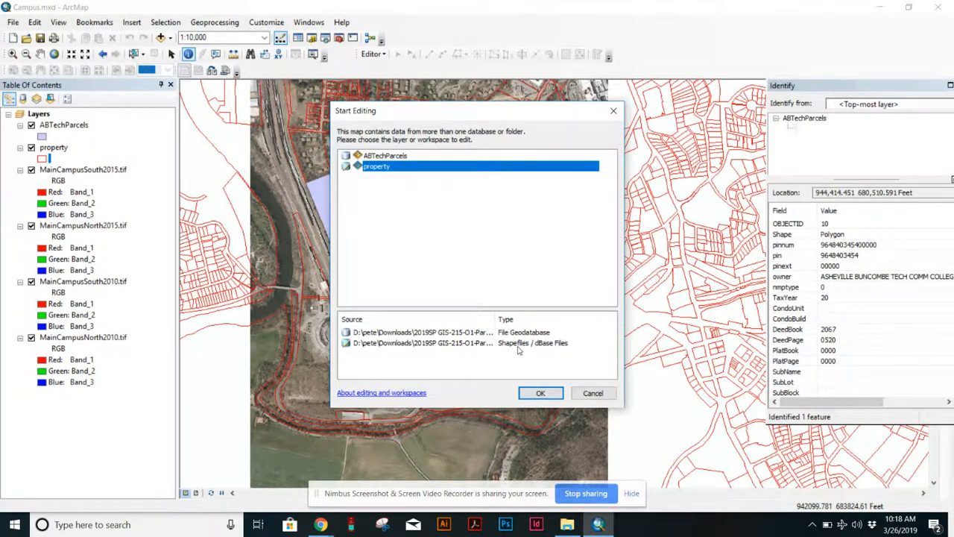
{"action": "left_click", "coordinate": [387, 155]}
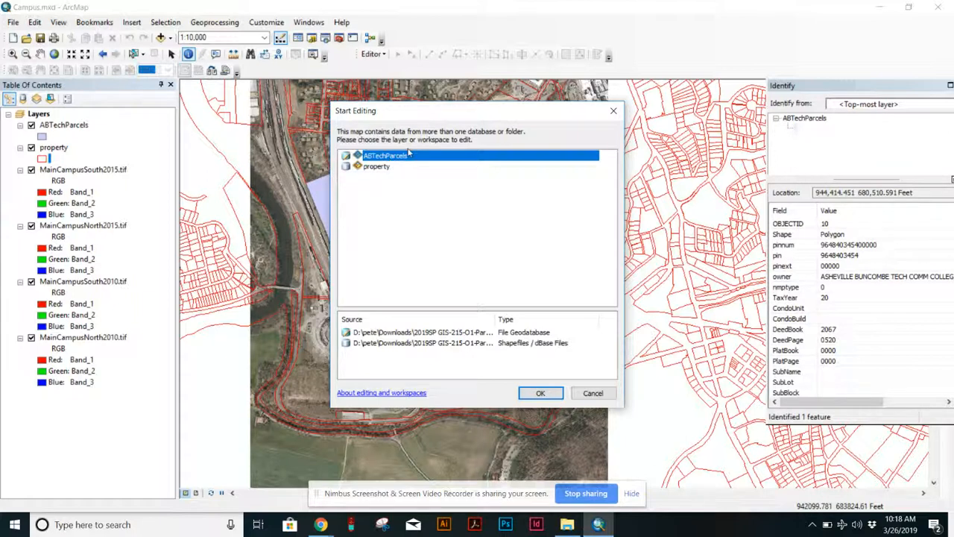
{"action": "left_click_drag", "start_coordinate": [391, 112], "coordinate": [687, 82]}
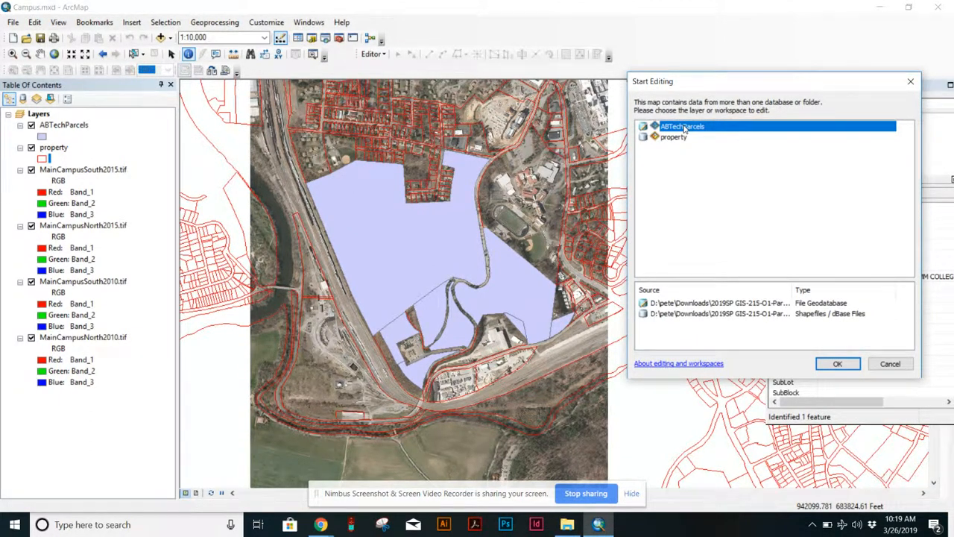
{"action": "left_click", "coordinate": [838, 363]}
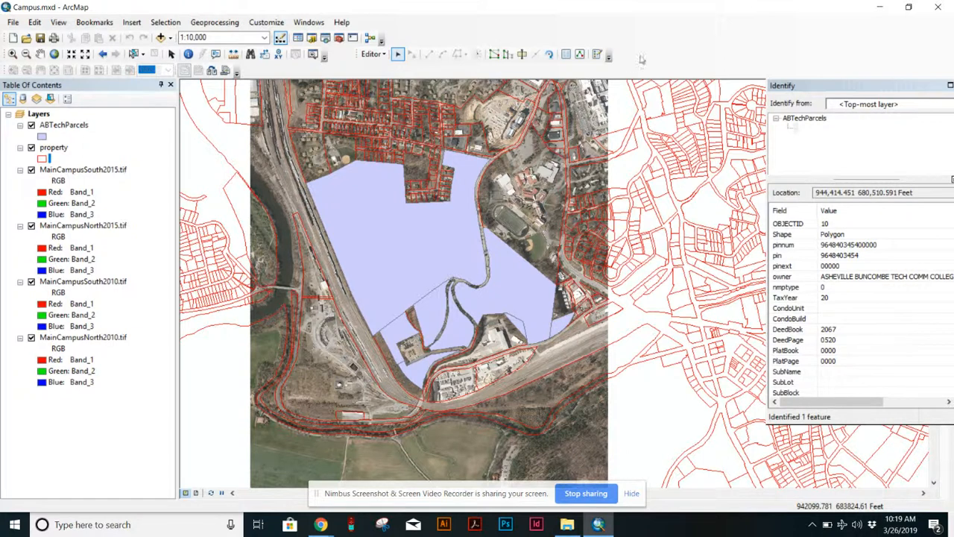
Select the parcels of the northern construction site with the Edit Tool.
{"action": "left_click", "coordinate": [399, 57]}
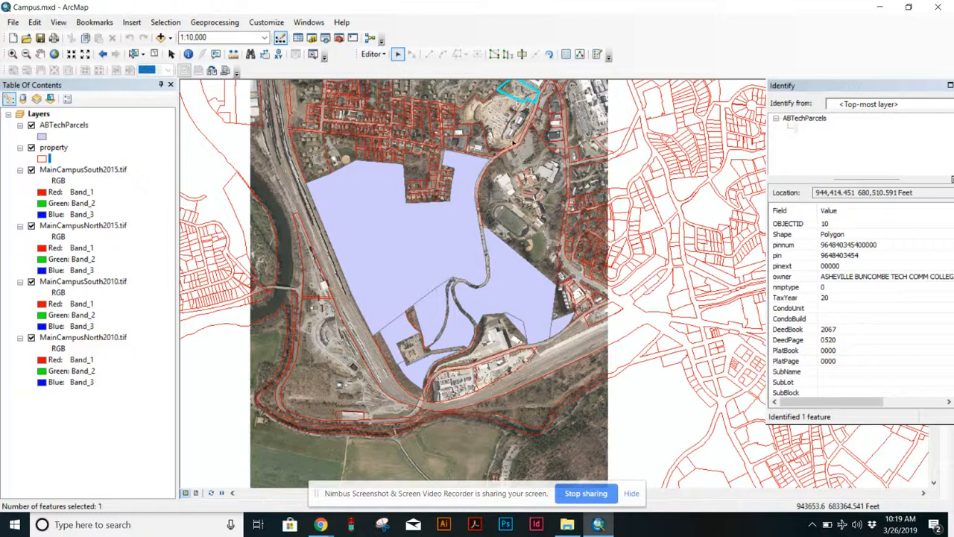
{"action": "left_click", "coordinate": [499, 109], "text": "shift"}
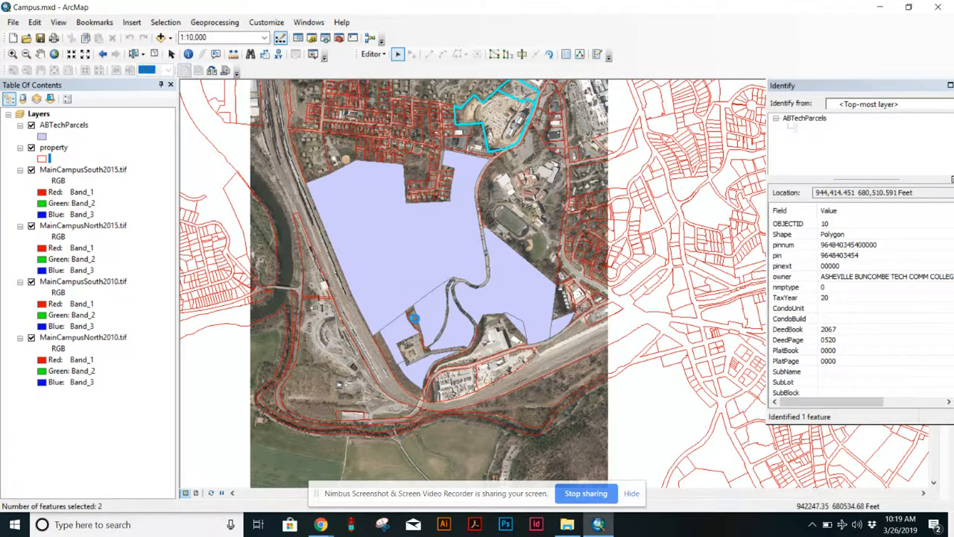
Add the small parcel in the southern part of the campus to the selection.
{"action": "left_click", "coordinate": [414, 319], "text": "shift"}
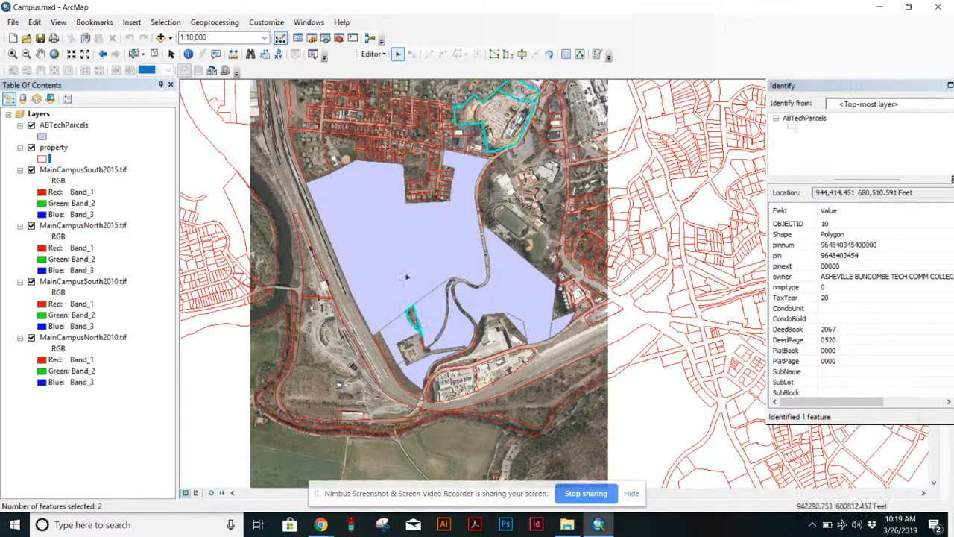
Identify the property parcel along the railway at the campus's southwest edge.
{"action": "left_click", "coordinate": [189, 54]}
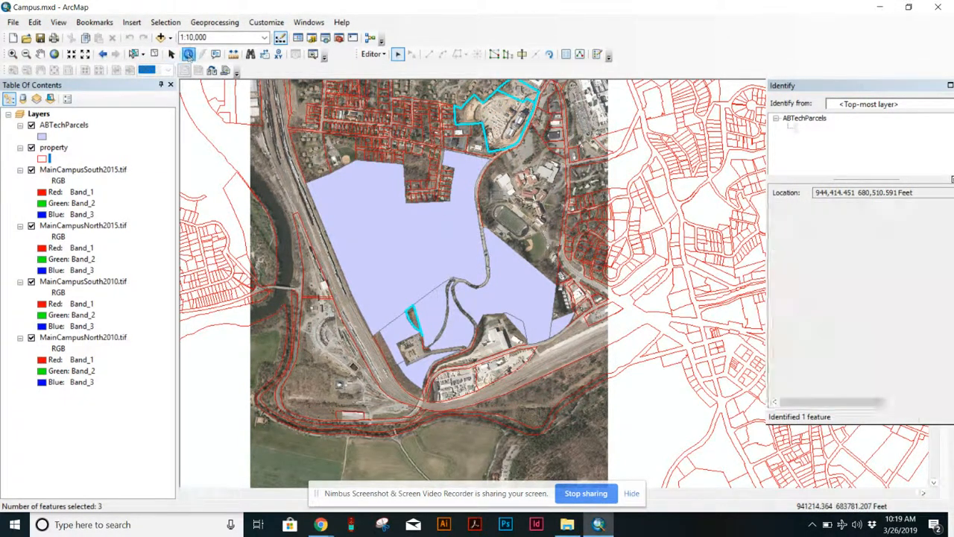
{"action": "left_click", "coordinate": [400, 376]}
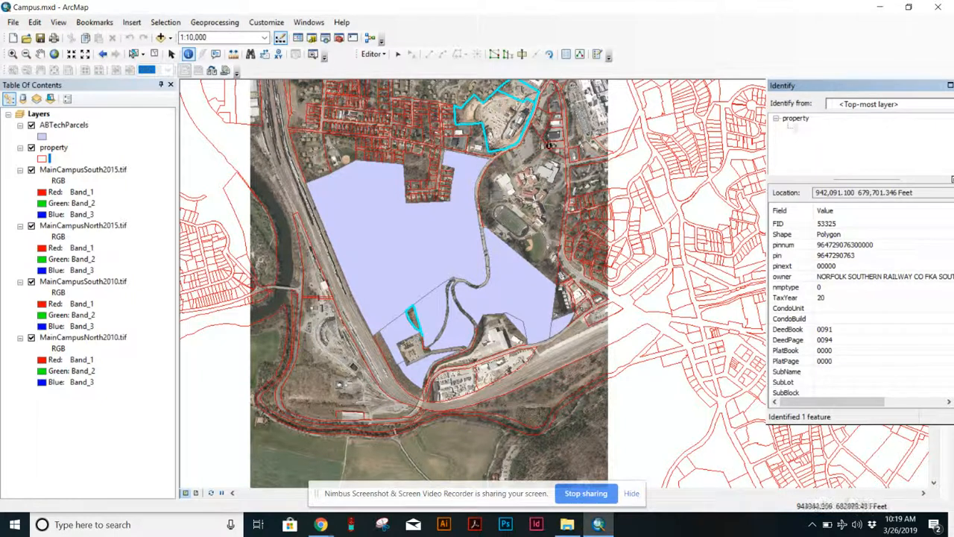
Copy the selected parcels and paste them into the ABTechParcels layer.
{"action": "scroll", "coordinate": [456, 148], "scroll_direction": "down", "scroll_amount": 2}
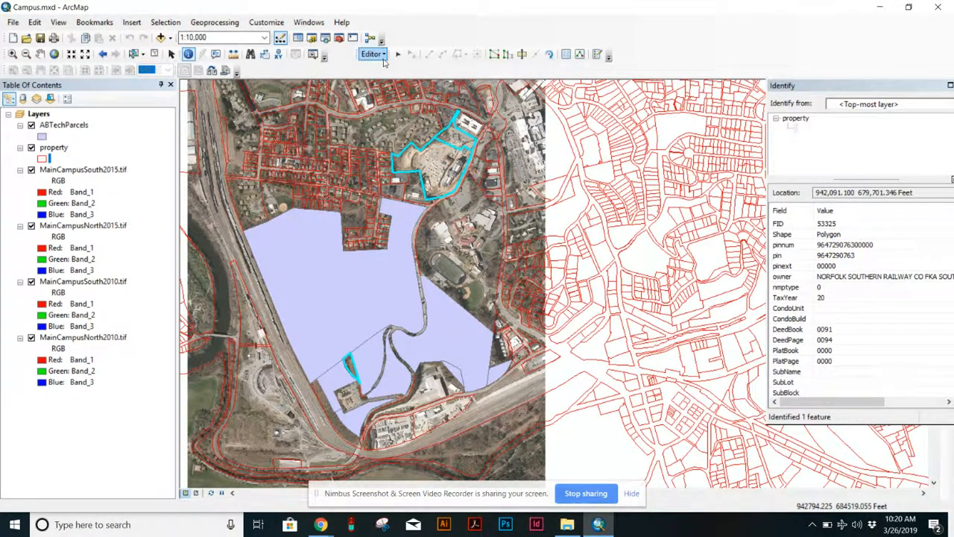
{"action": "left_click", "coordinate": [34, 22]}
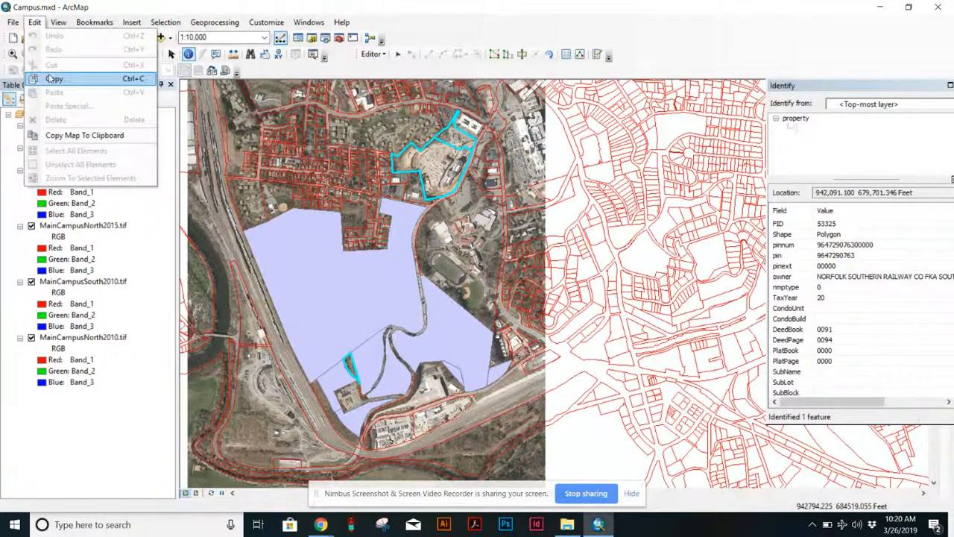
{"action": "left_click", "coordinate": [49, 78]}
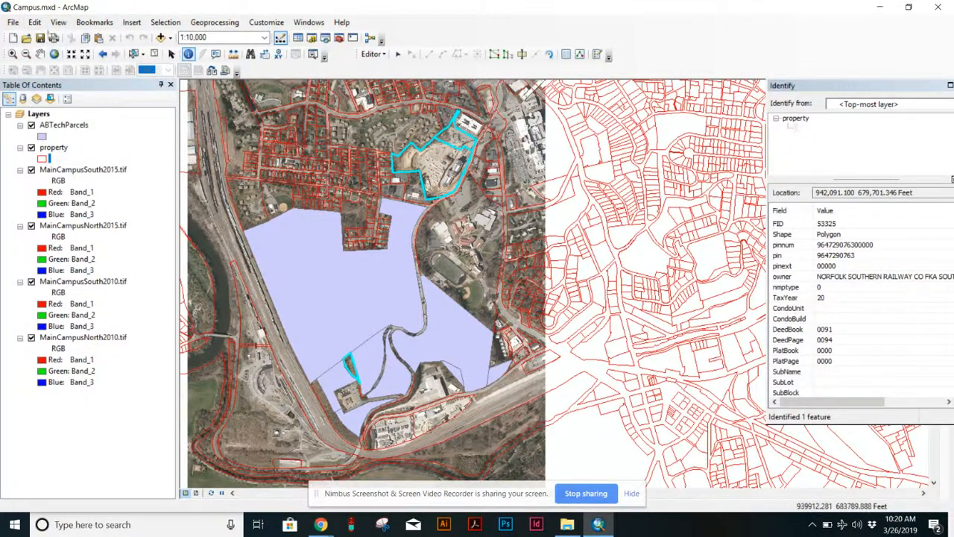
{"action": "left_click", "coordinate": [34, 22]}
{"action": "left_click", "coordinate": [56, 91]}
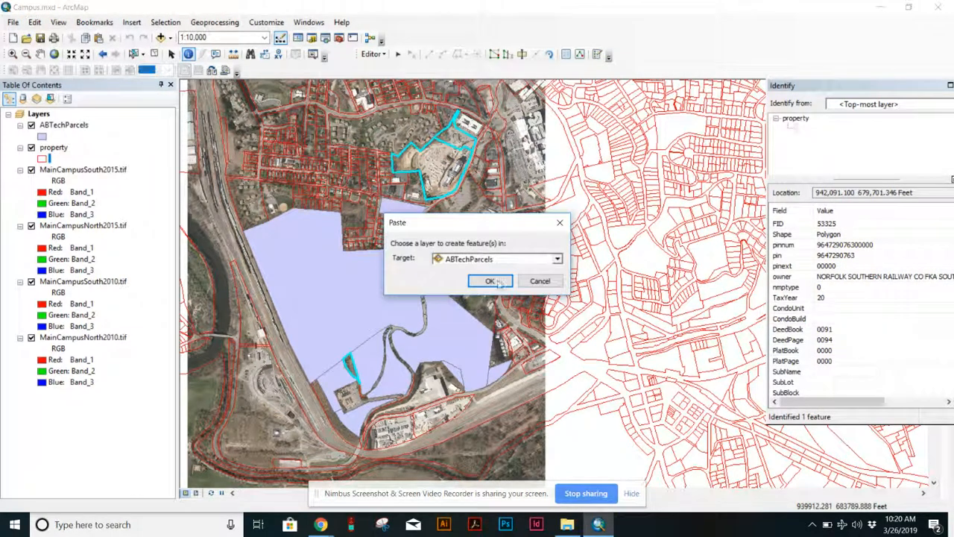
{"action": "left_click", "coordinate": [492, 259]}
{"action": "left_click", "coordinate": [477, 271]}
{"action": "left_click_drag", "start_coordinate": [471, 230], "coordinate": [637, 134]}
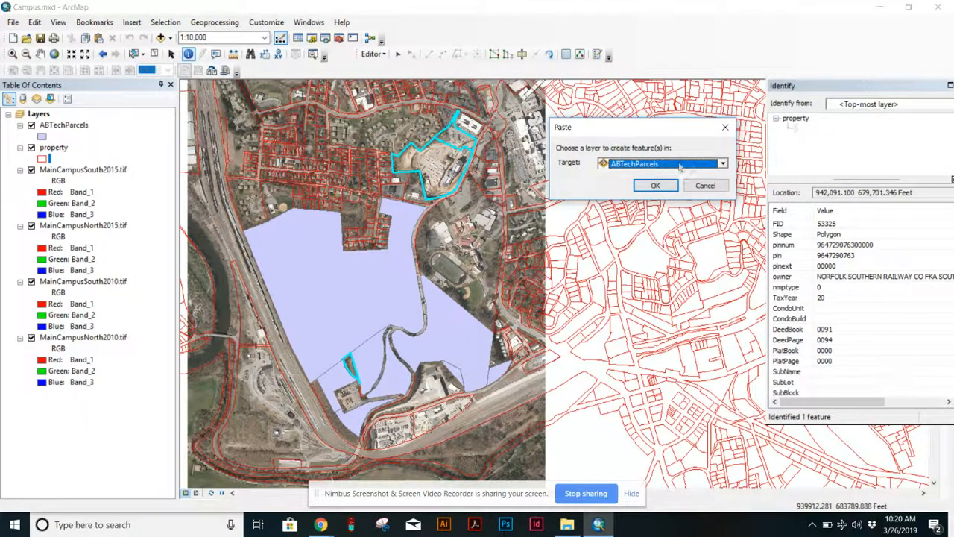
{"action": "left_click", "coordinate": [655, 186]}
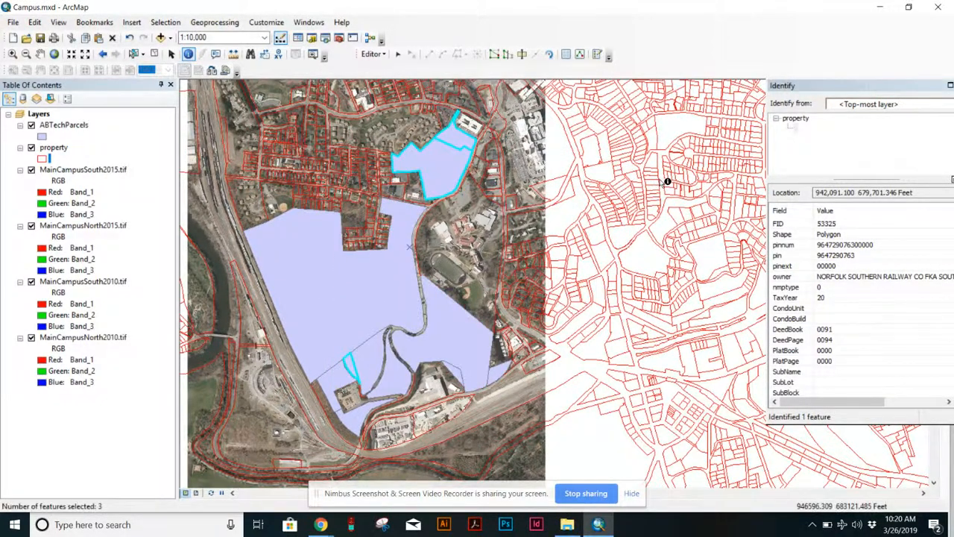
Clear the selection and save the edits.
{"action": "left_click", "coordinate": [155, 53]}
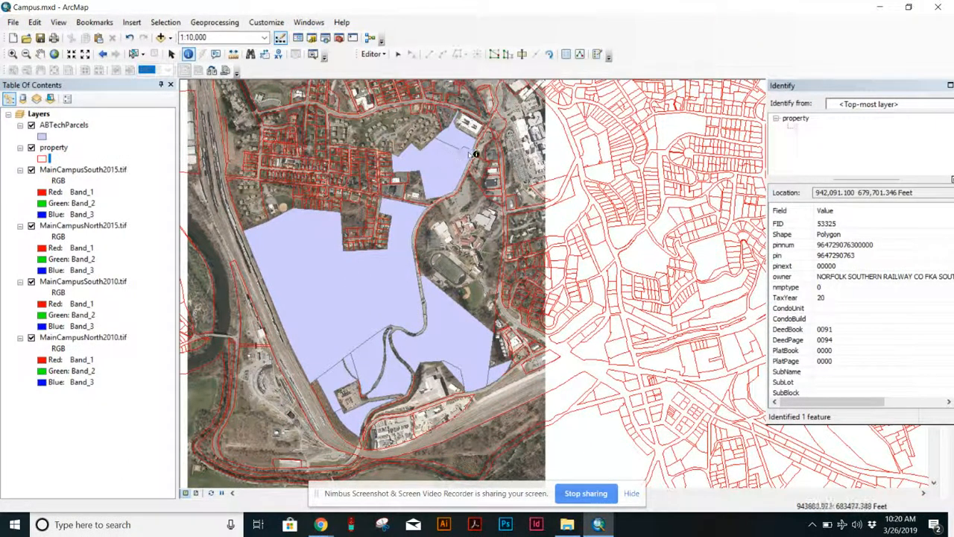
{"action": "left_click", "coordinate": [373, 53]}
{"action": "left_click", "coordinate": [385, 97]}
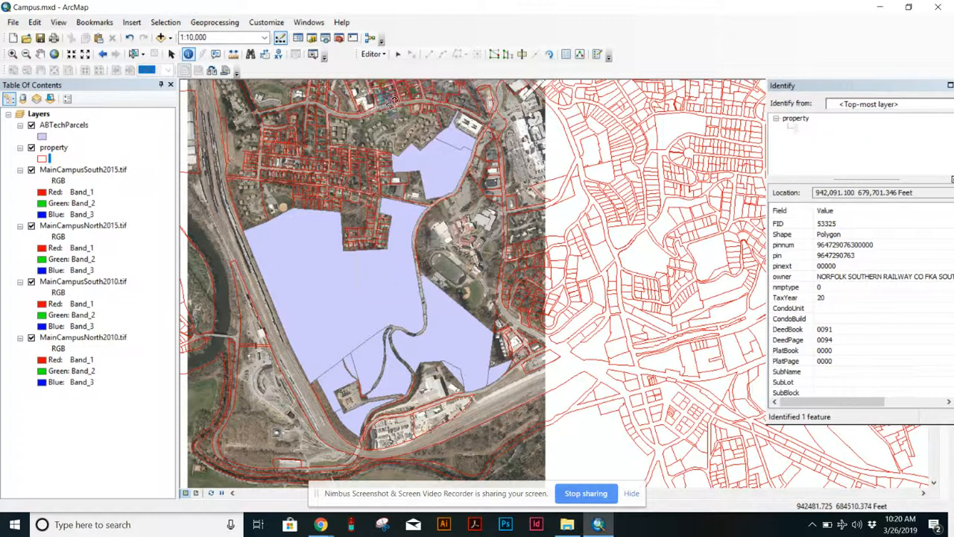
Stop the editing session.
{"action": "left_click", "coordinate": [373, 53]}
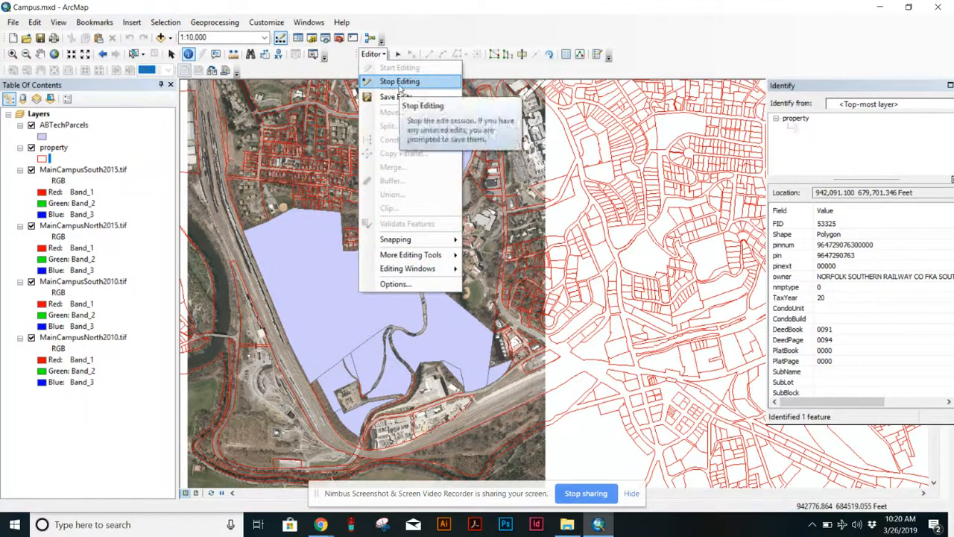
{"action": "left_click", "coordinate": [389, 81]}
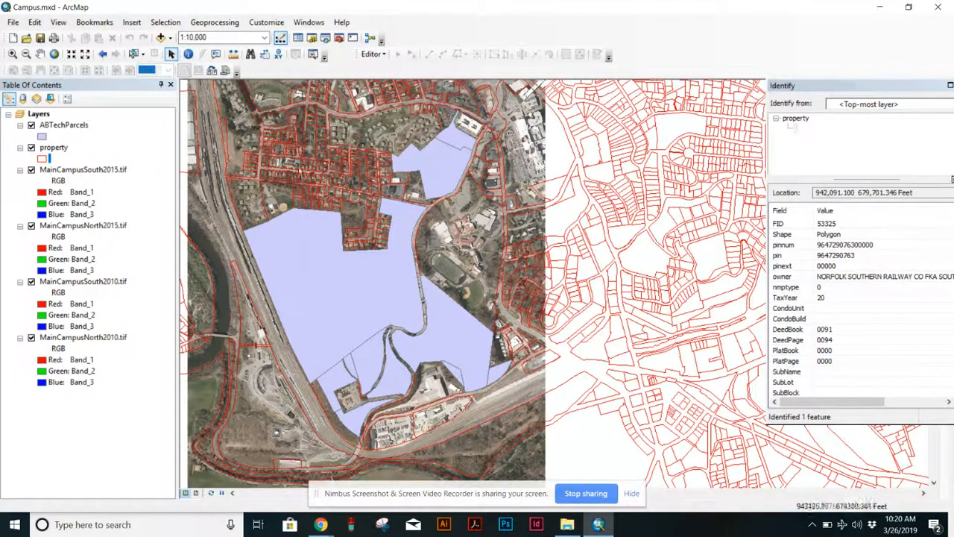
{"action": "left_click_drag", "start_coordinate": [523, 333], "coordinate": [657, 338]}
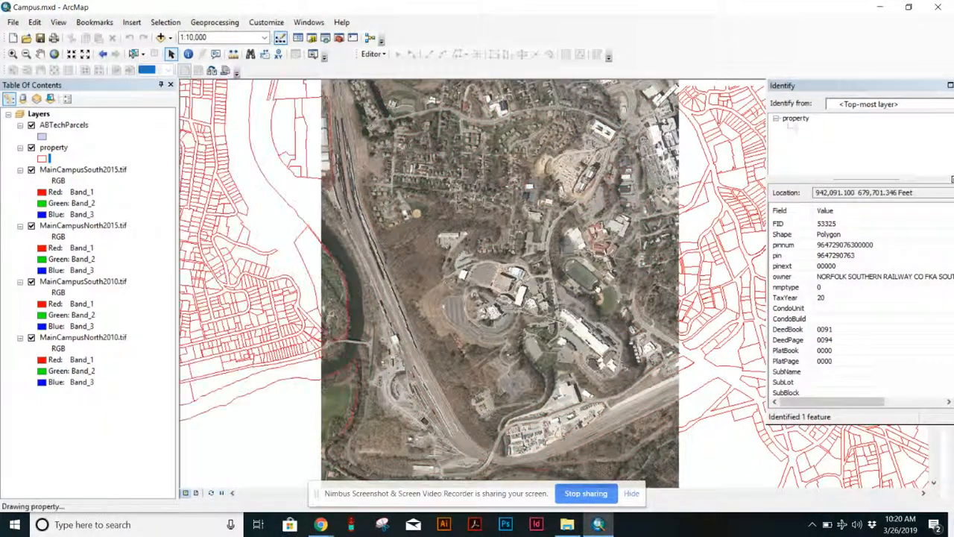